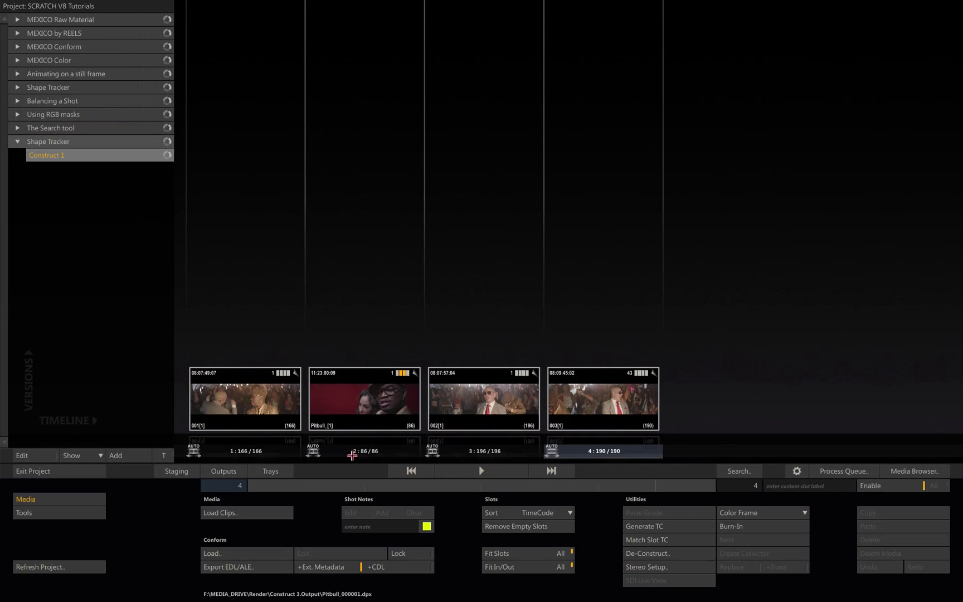
- Open the Pitbull shot from slot 2 of the Shape Tracker construct in the Player
click(371, 451)
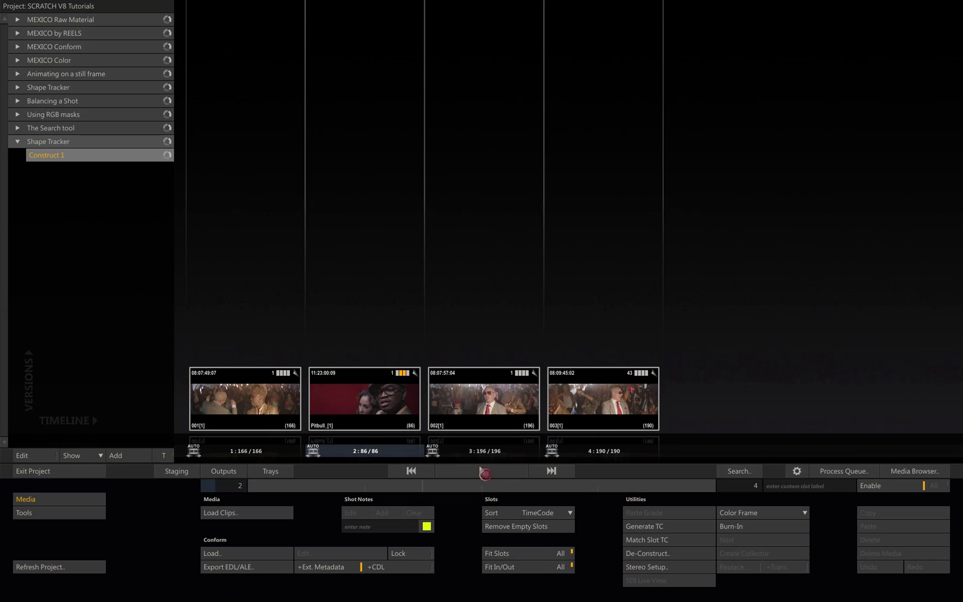
click(484, 472)
- Enter Edit mode, compare the RED and Vignette layers, keep both on, and show the Vectors controls
right_click(484, 370)
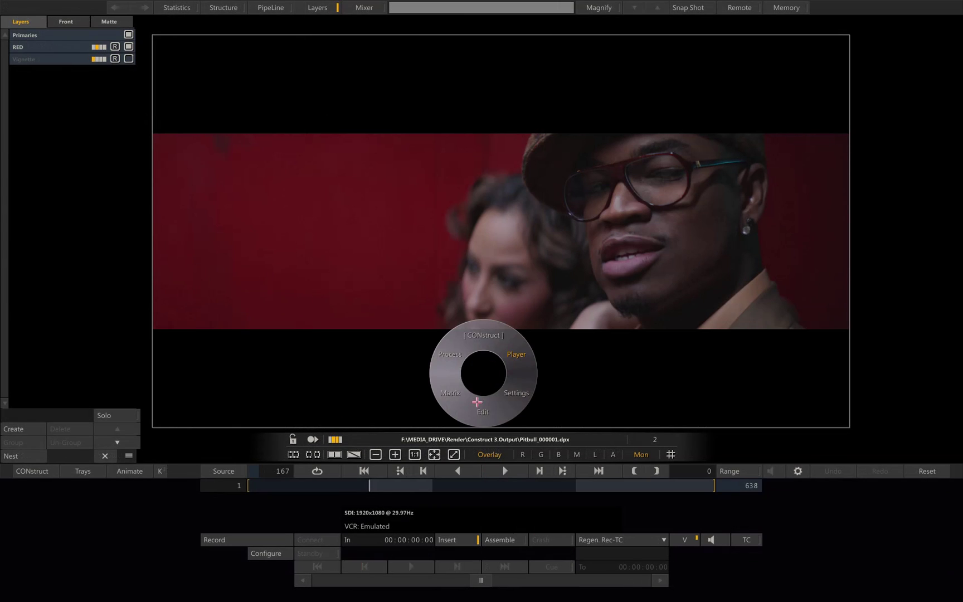
click(458, 398)
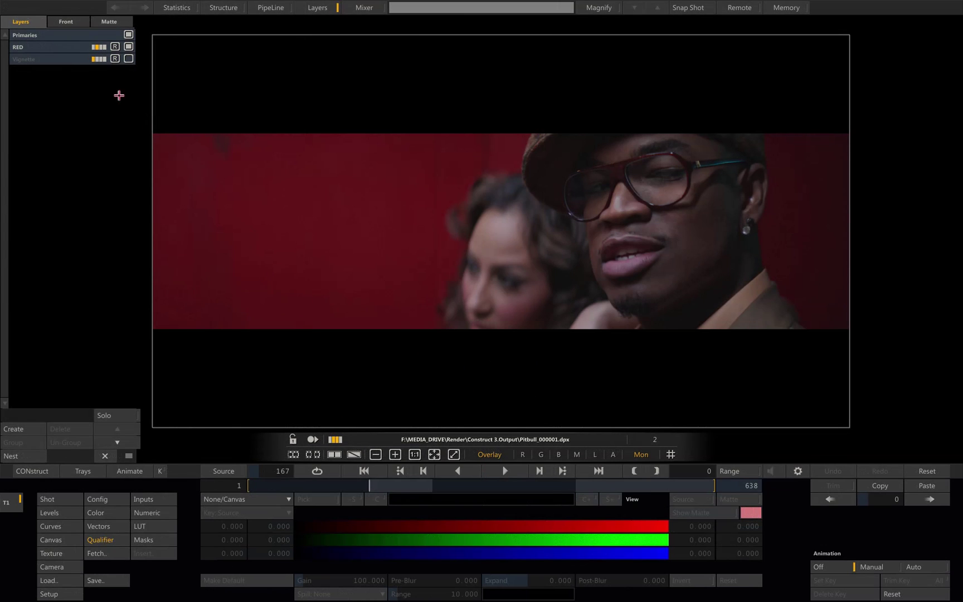
click(128, 59)
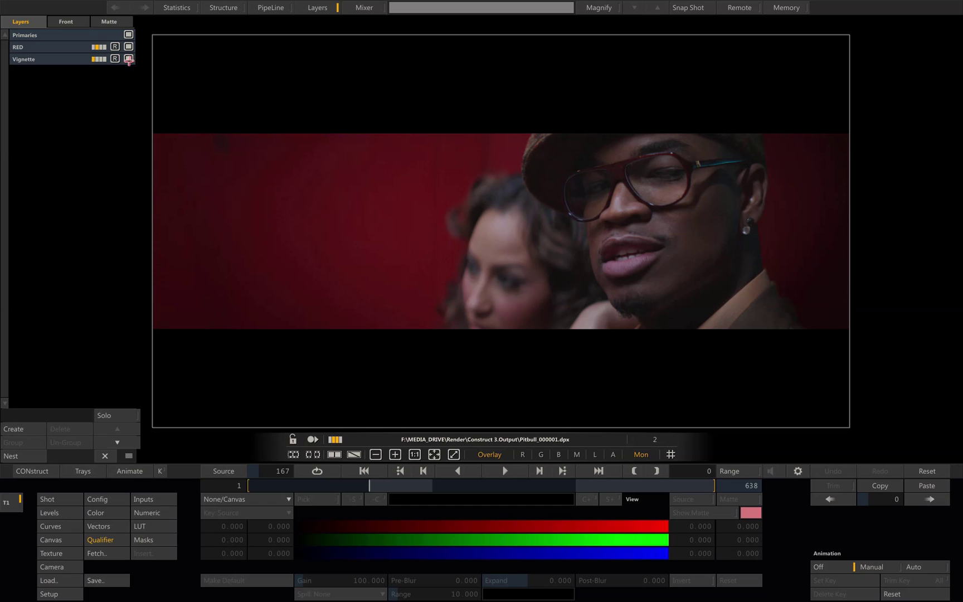
click(129, 59)
click(128, 47)
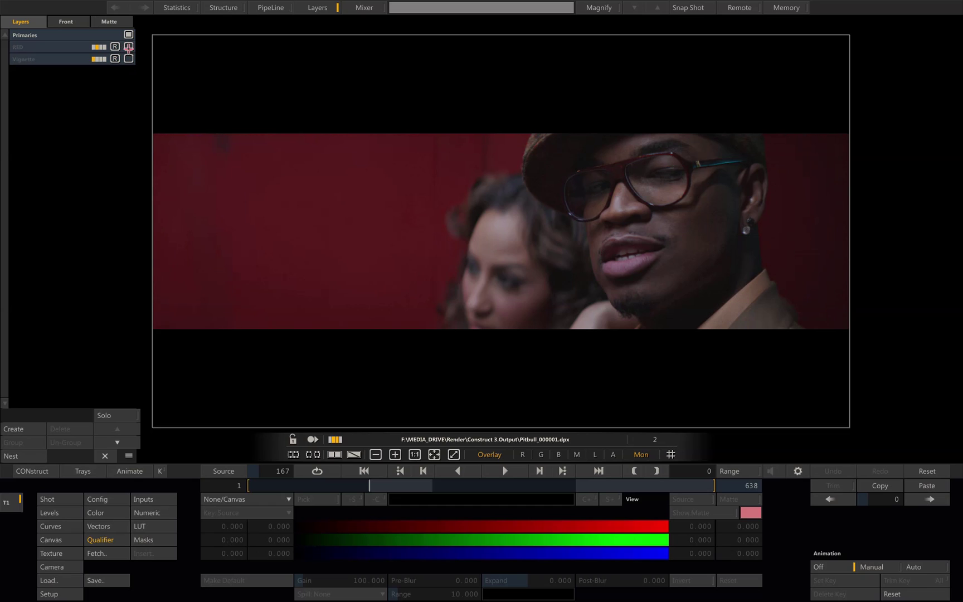
click(128, 47)
click(128, 59)
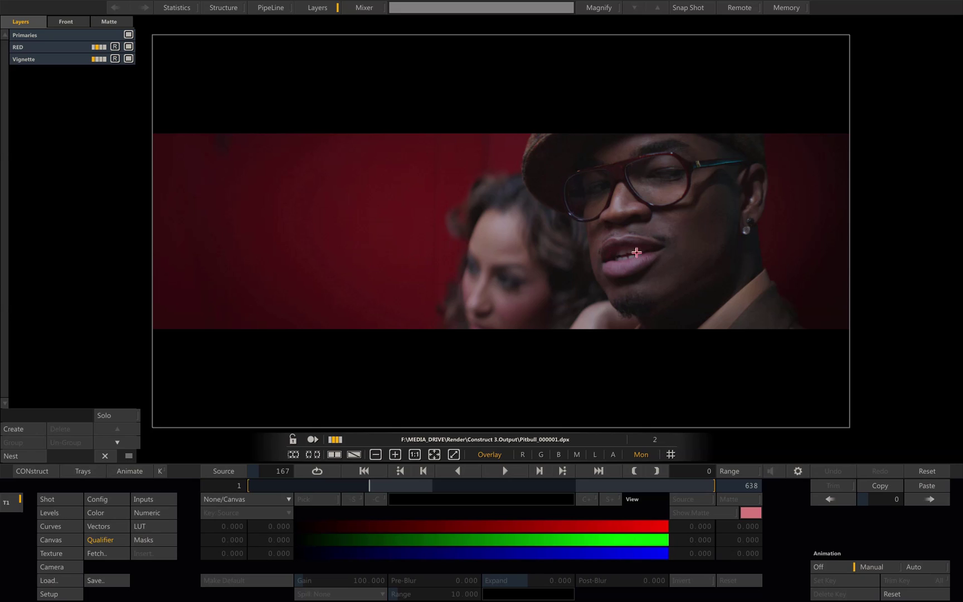
click(98, 526)
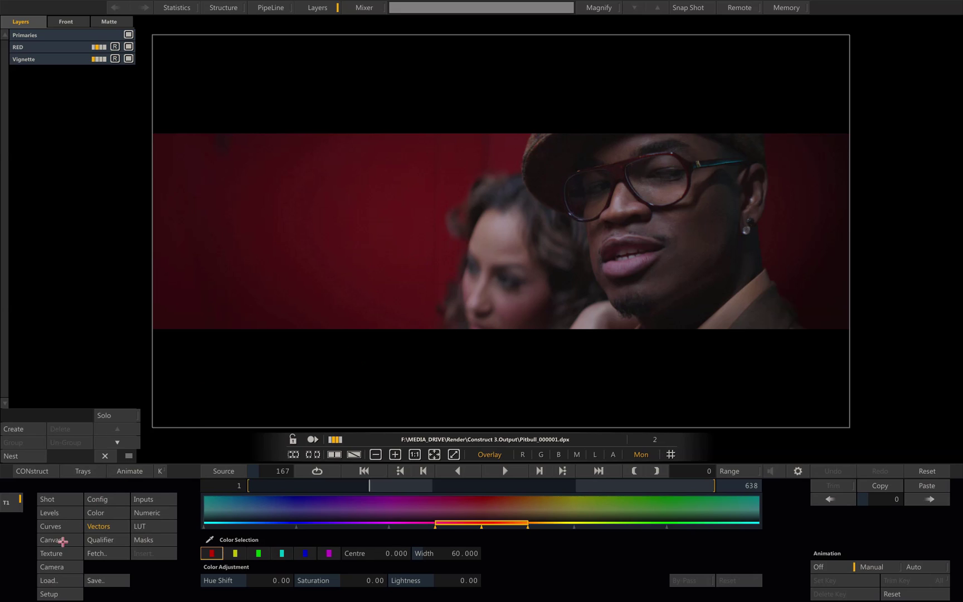
- Add a new Layer-3 and set its Canvas shape type to Free-form
click(36, 430)
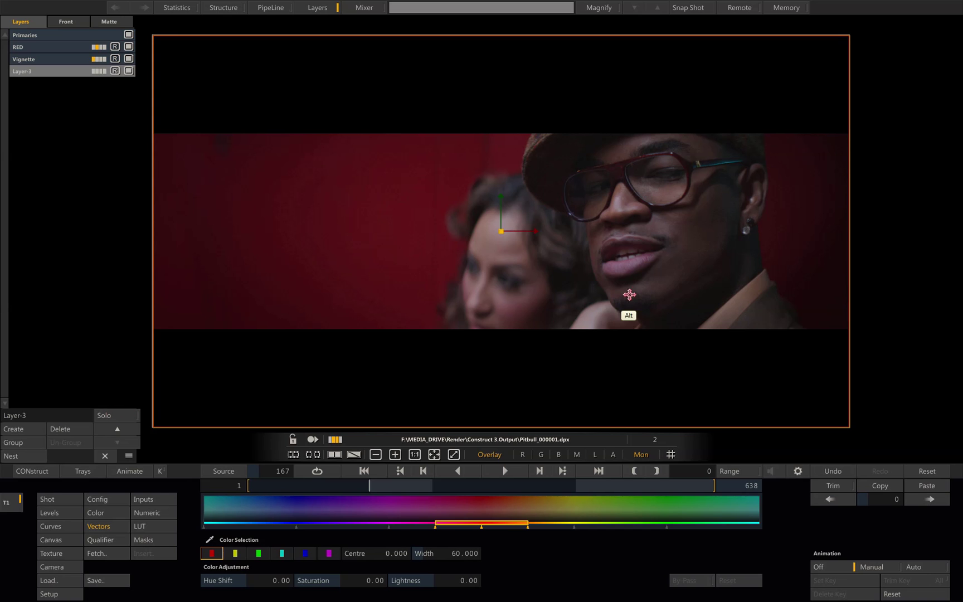
scroll(629, 292, up, 2)
scroll(636, 284, up, 4)
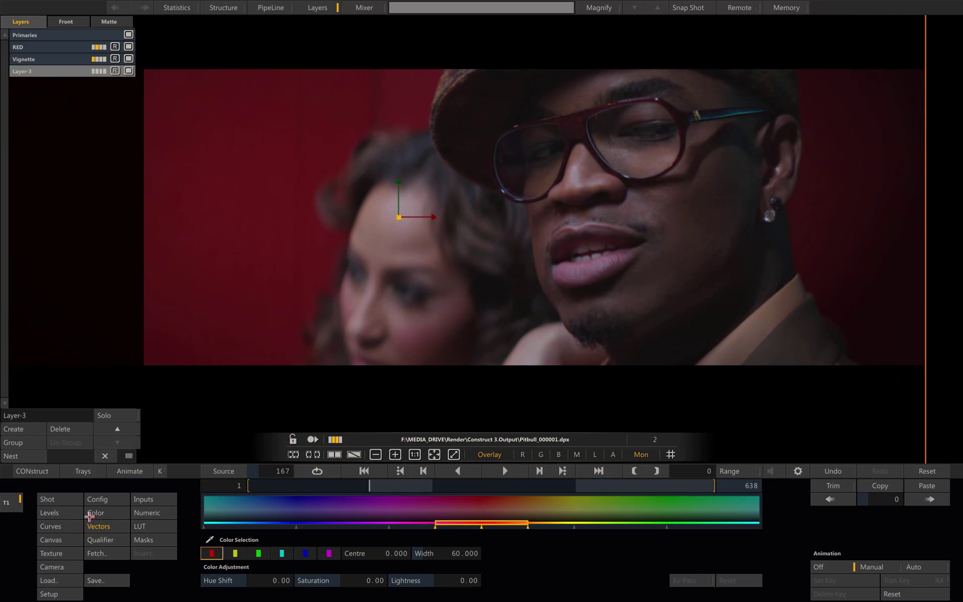
click(66, 540)
click(252, 499)
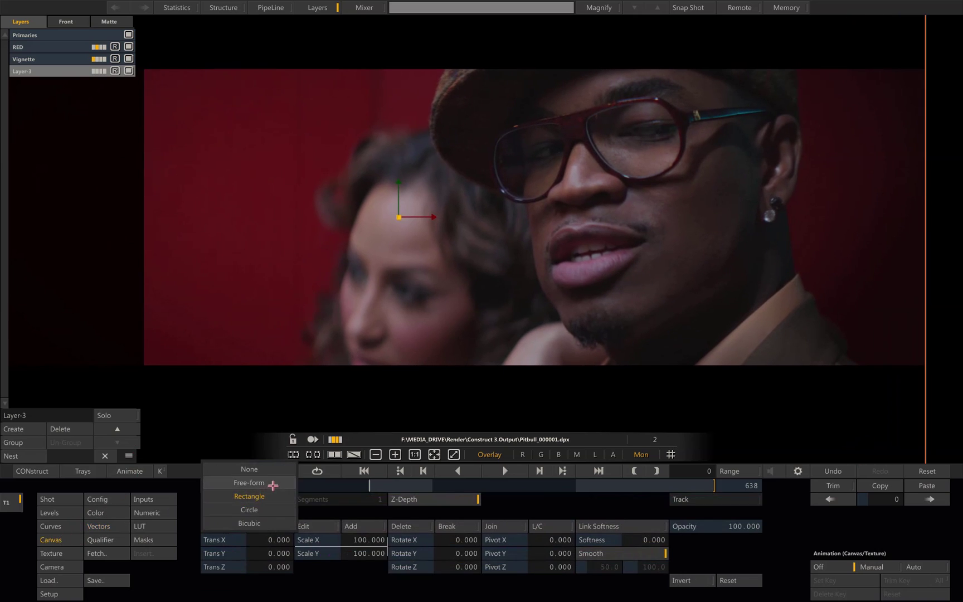
- Trace a closed free-form outline around the singer's upper and lower lips, then check its points
click(553, 260)
click(549, 246)
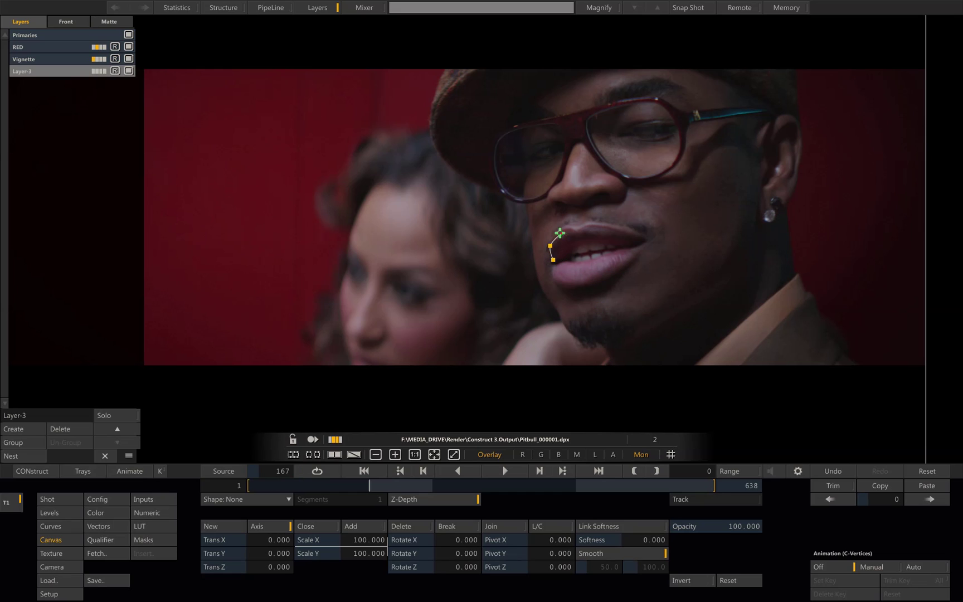
click(561, 231)
click(572, 227)
click(581, 231)
click(589, 225)
click(609, 224)
click(632, 232)
click(648, 241)
click(631, 256)
click(607, 276)
click(581, 289)
click(557, 286)
click(551, 273)
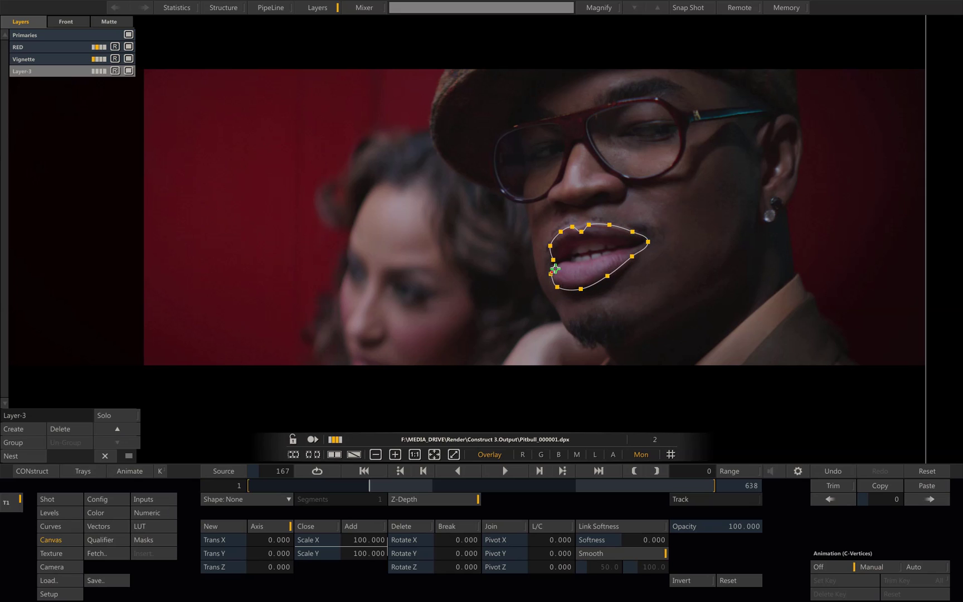
click(554, 261)
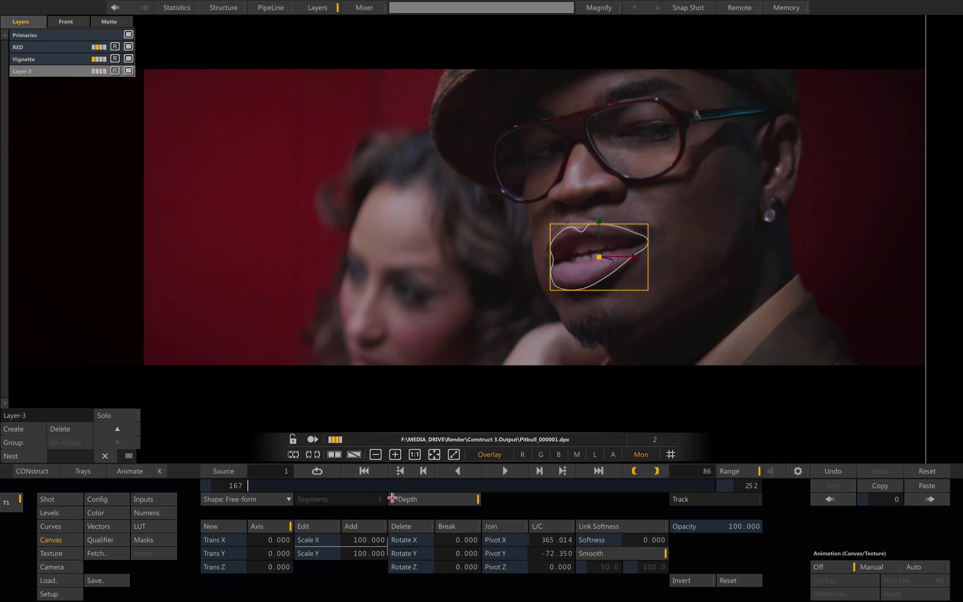
click(319, 523)
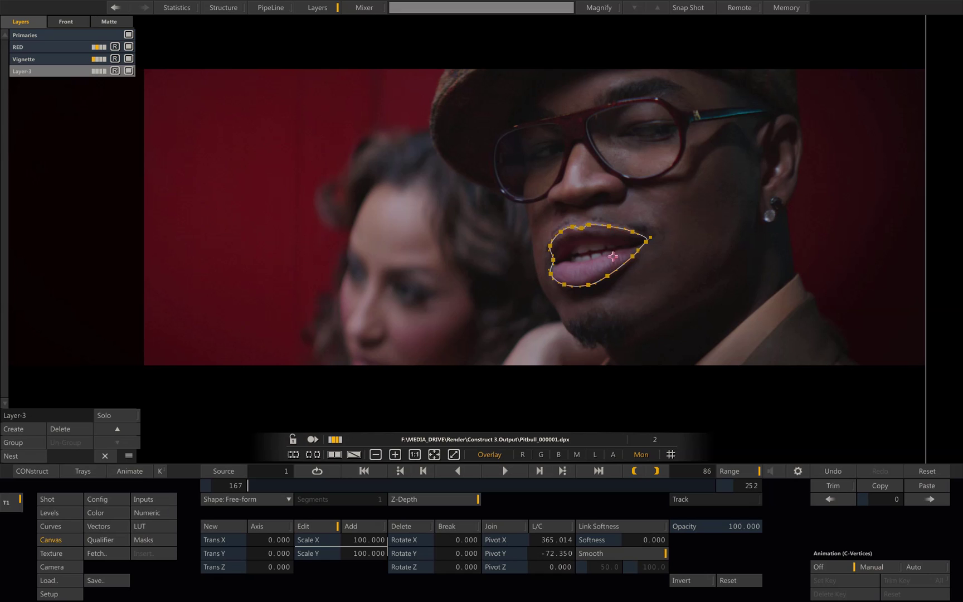
click(279, 526)
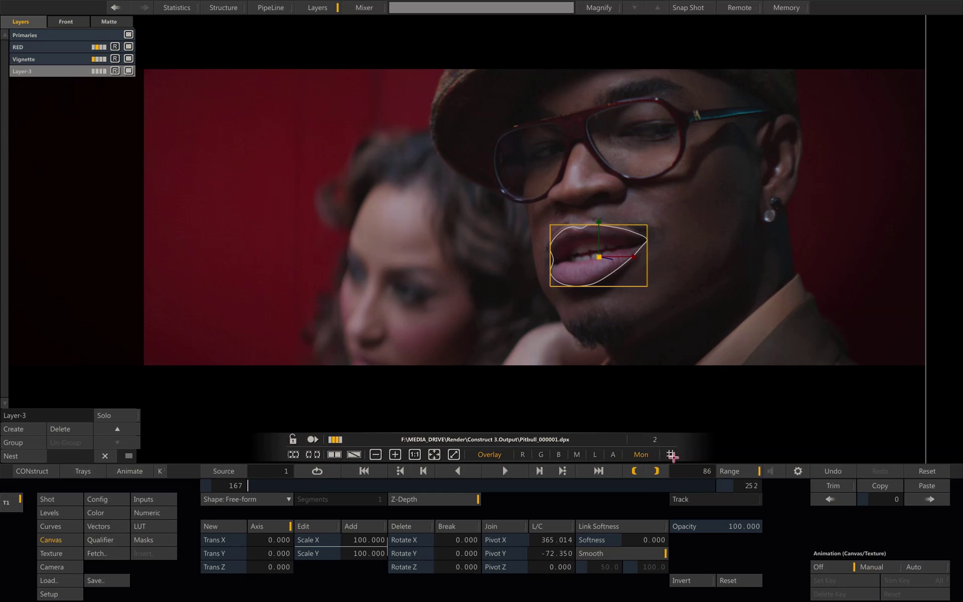
- Track the lip shape forward through frames 1–86 in Shape mode with Deform and Vertices enabled
click(688, 501)
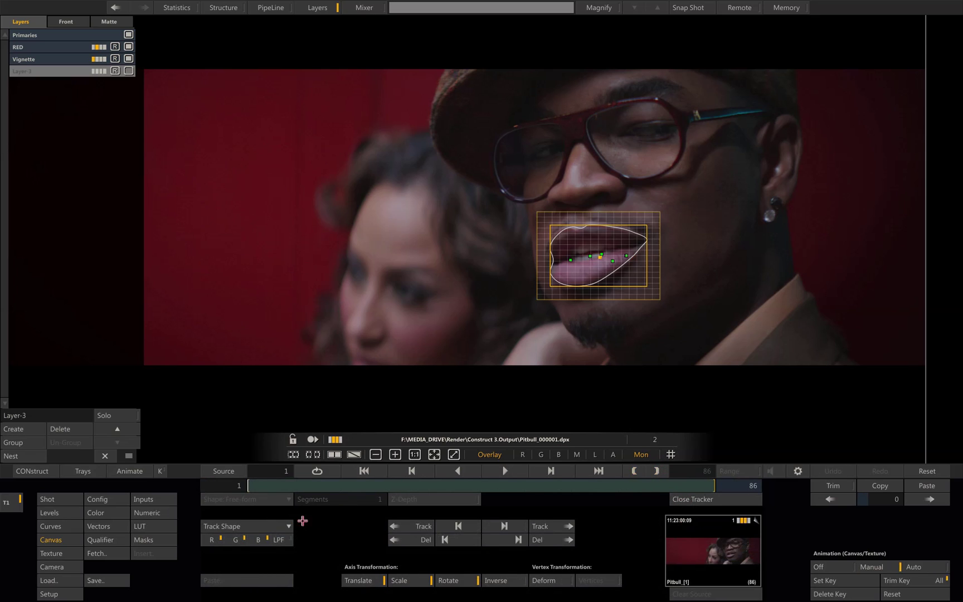
click(272, 526)
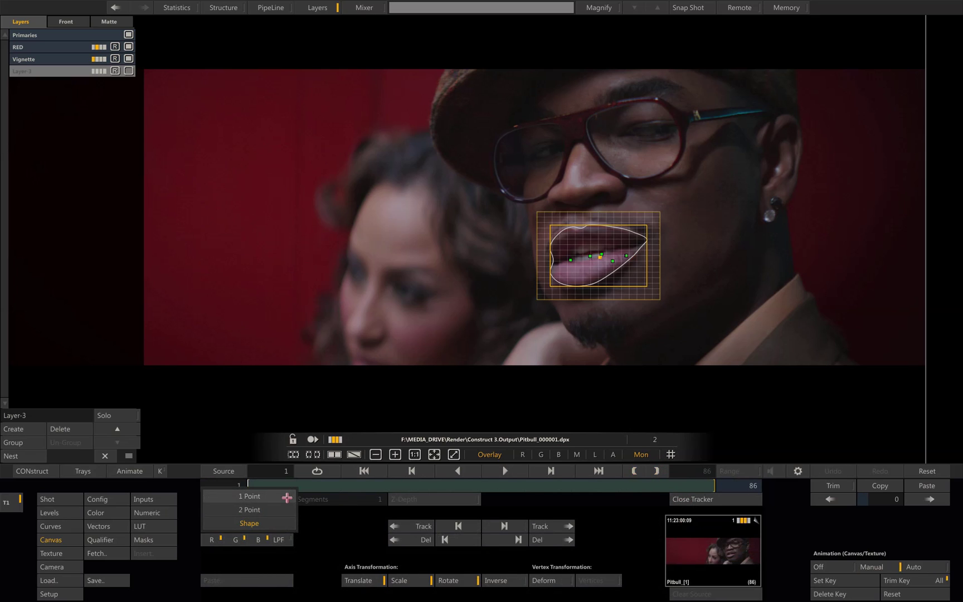
click(282, 525)
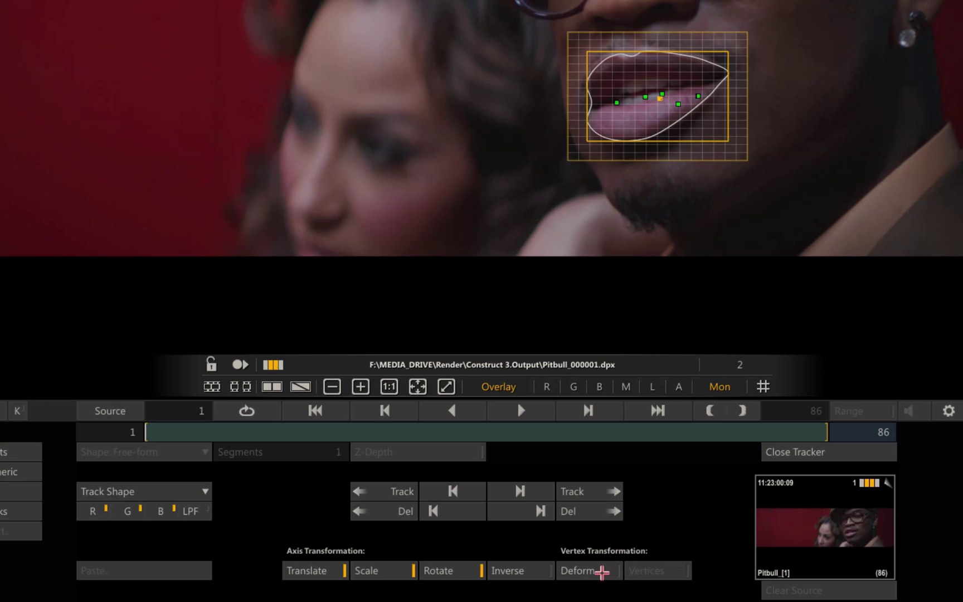
click(606, 574)
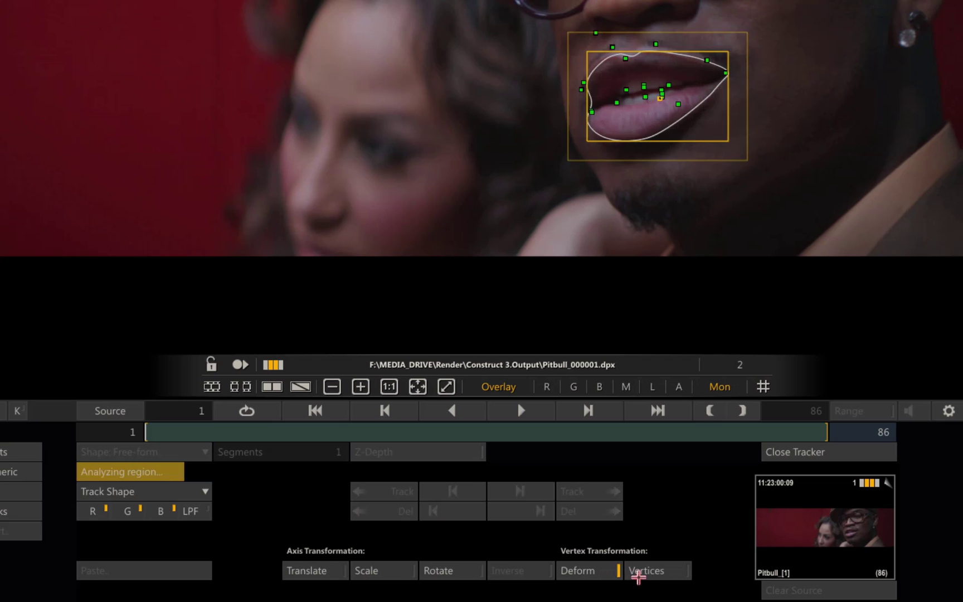
click(649, 573)
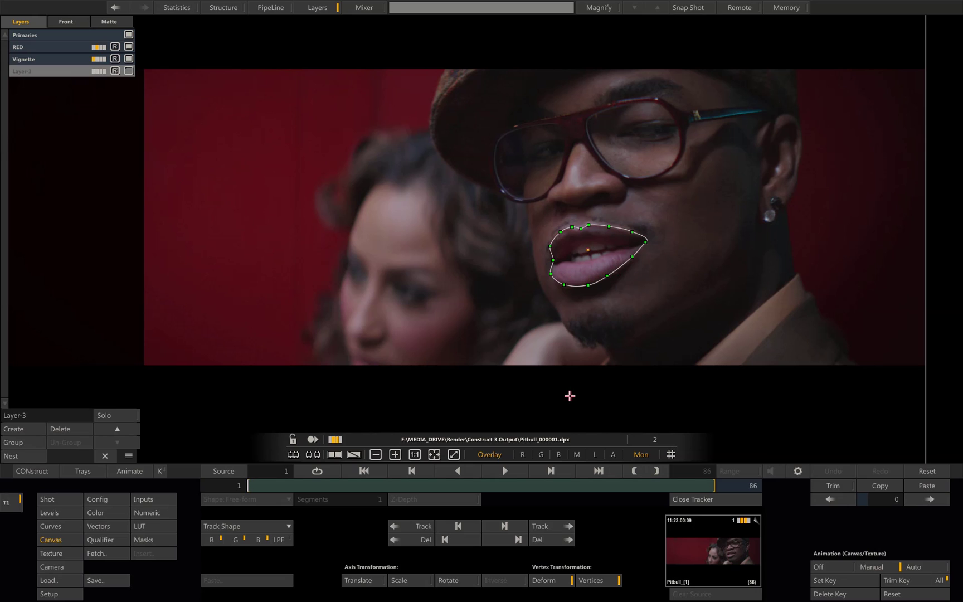
click(561, 525)
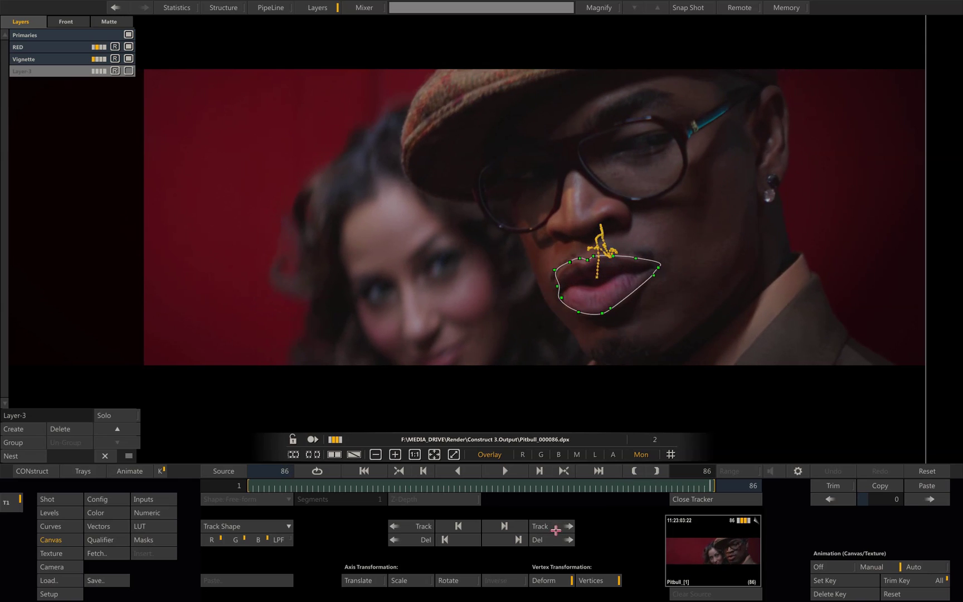
click(683, 500)
- Accept the tracking, return toward the start, and shrink the lip mask to about 86%
click(687, 499)
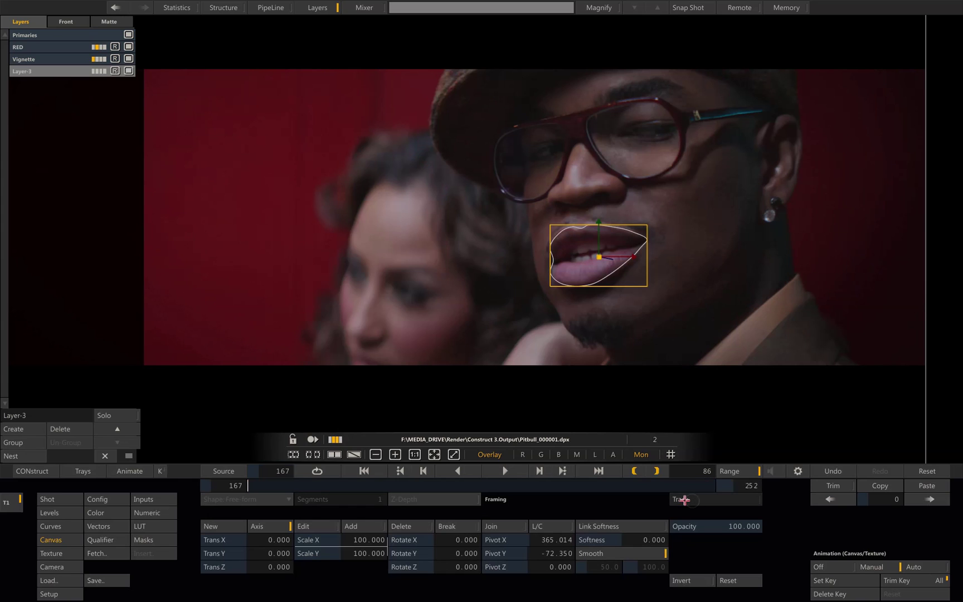
click(393, 485)
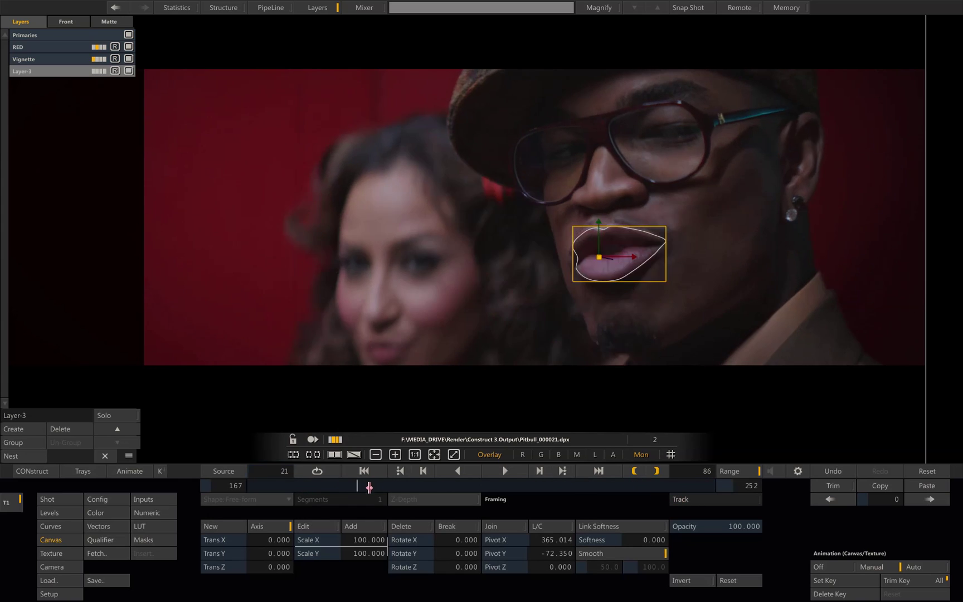
drag(396, 487, 242, 489)
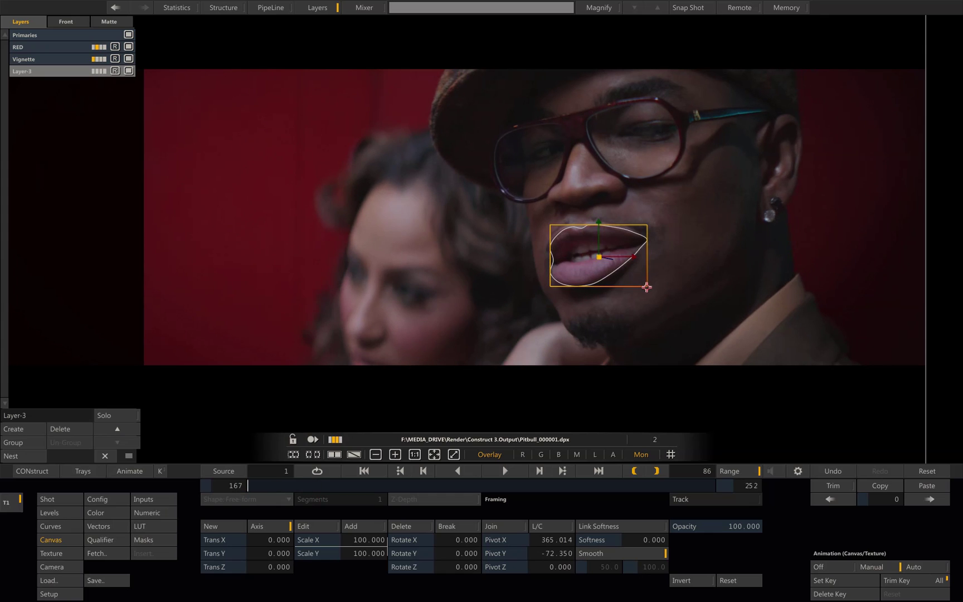
drag(646, 286, 595, 271)
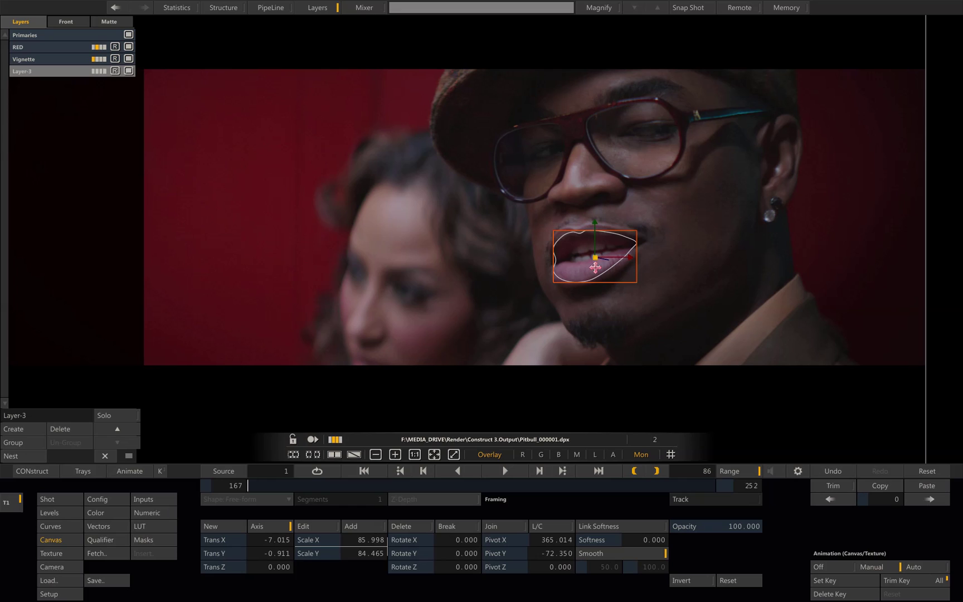
- Set the mask's Link Softness to 20 and check it stays on the lips through frame 72
click(656, 540)
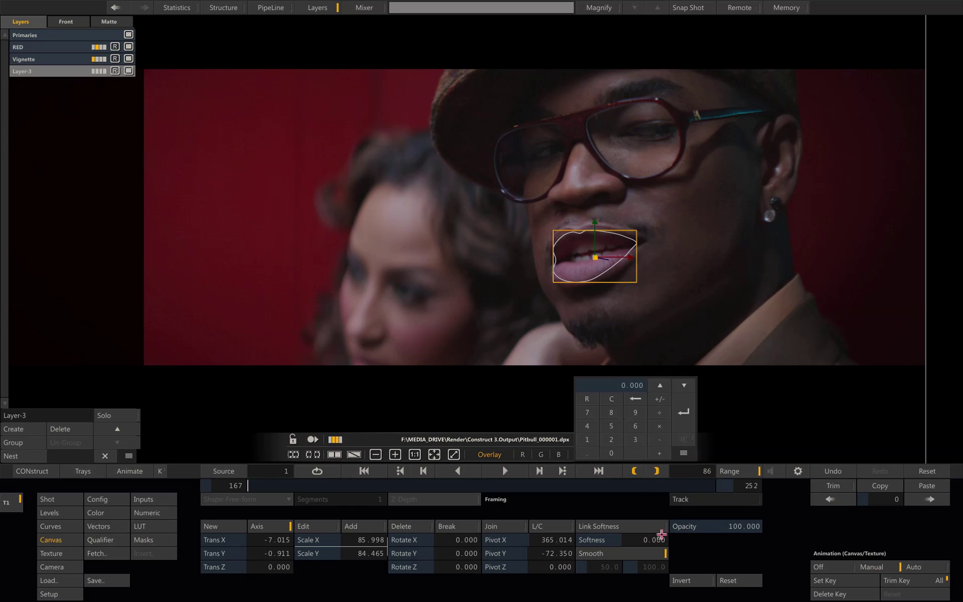
click(611, 439)
click(611, 453)
click(683, 416)
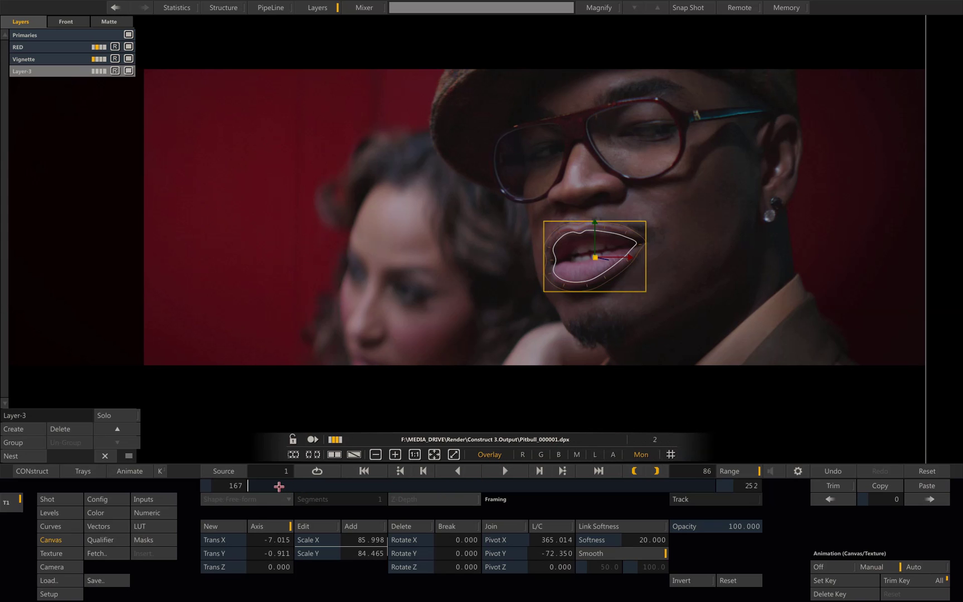
drag(279, 486, 491, 484)
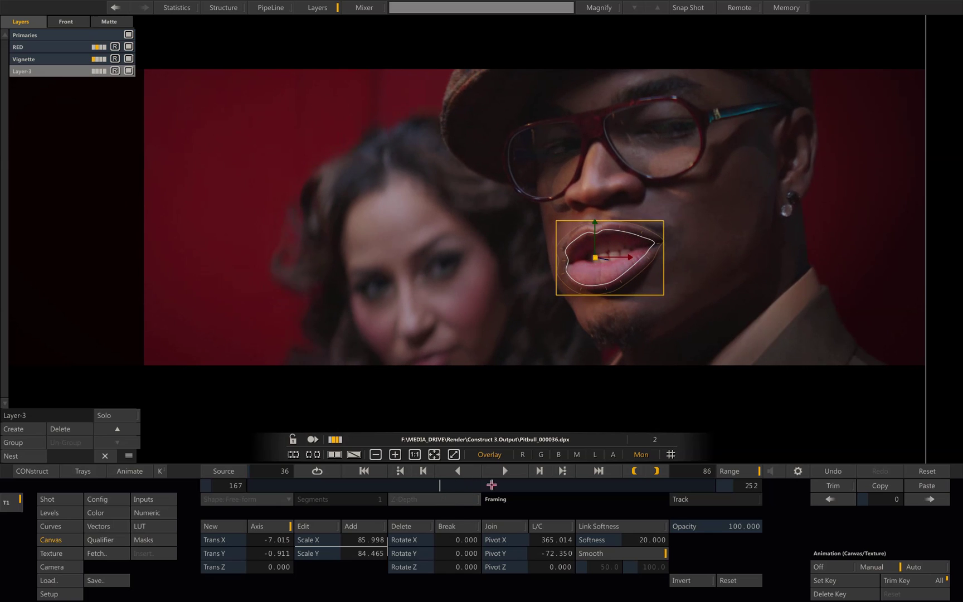
- Compare against version Pitbull_[1], then make Pitbull_[2] with the lip layer active again
mouse_move(892, 352)
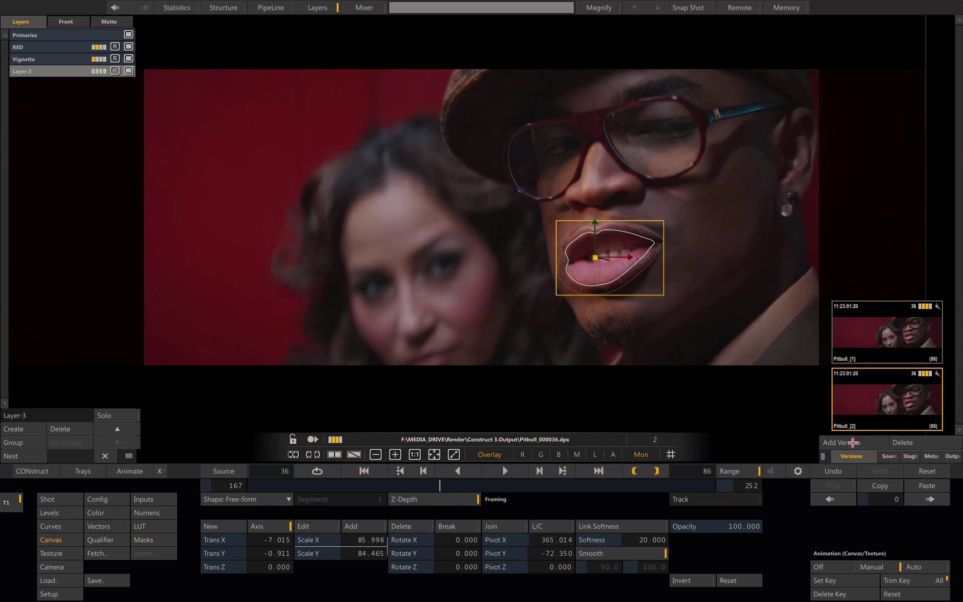
click(885, 329)
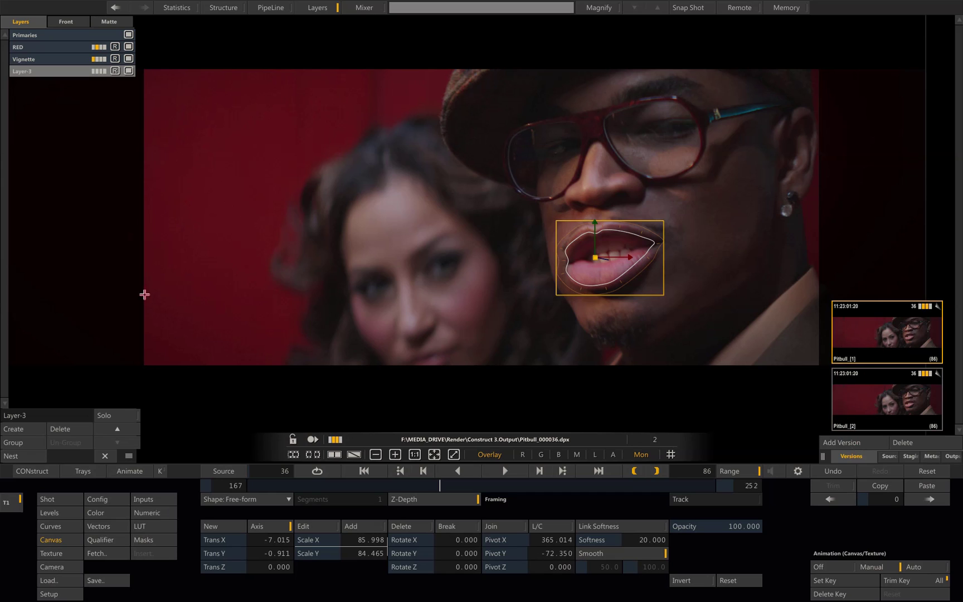
click(60, 427)
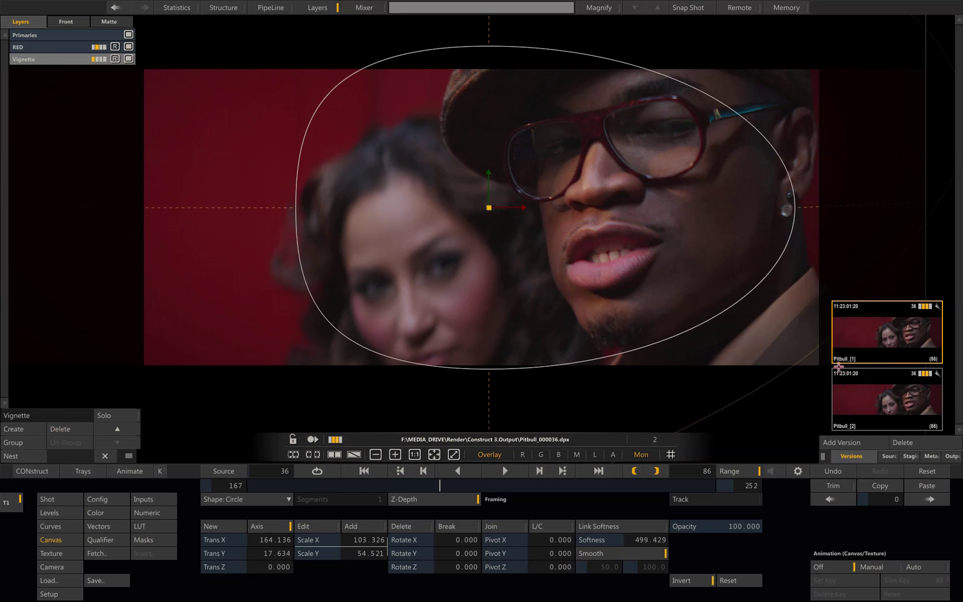
click(866, 392)
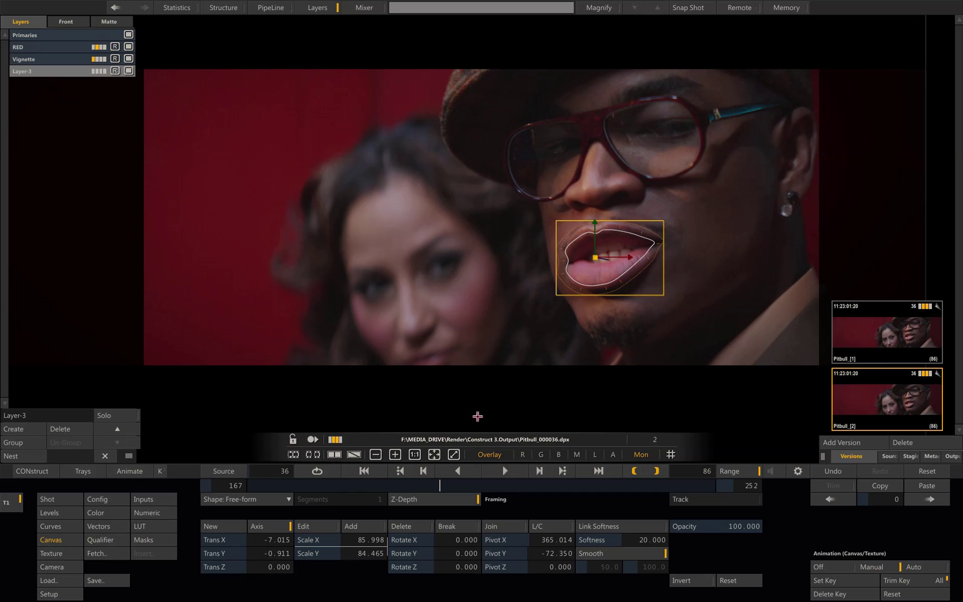
- Lower the lip shape's saturation to 78.383 in Numeric view and turn on the A/B wipe
click(139, 511)
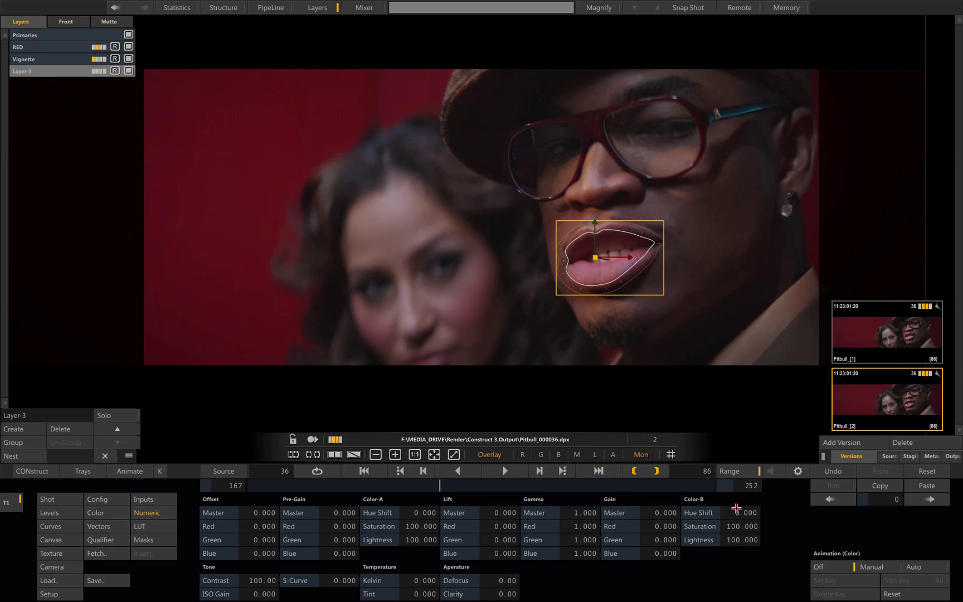
drag(729, 526, 741, 512)
click(488, 455)
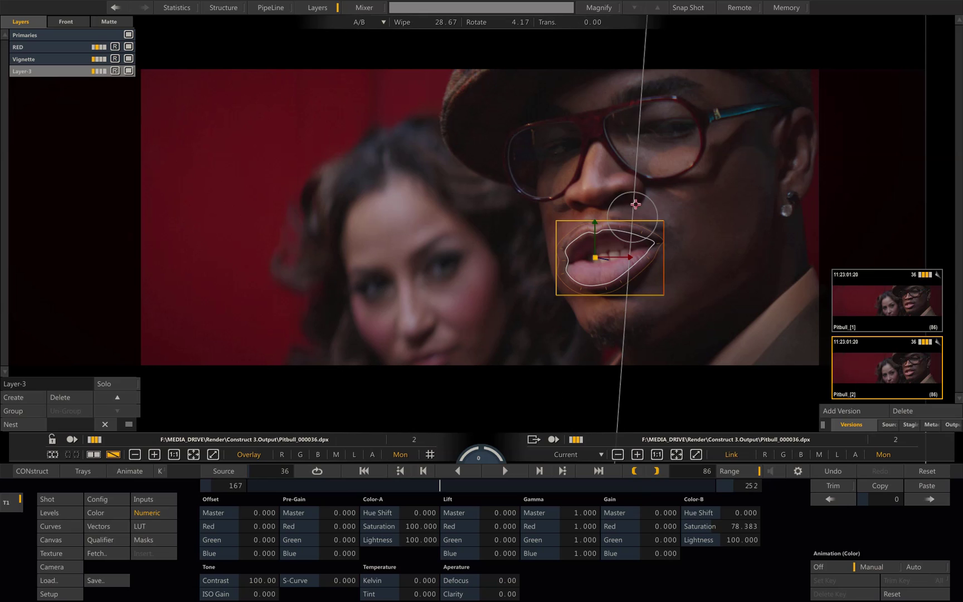
drag(635, 204, 605, 205)
- Wipe-compare against Pitbull_[1] with the shape outline hidden, zoomed in on the lips
drag(894, 295, 733, 252)
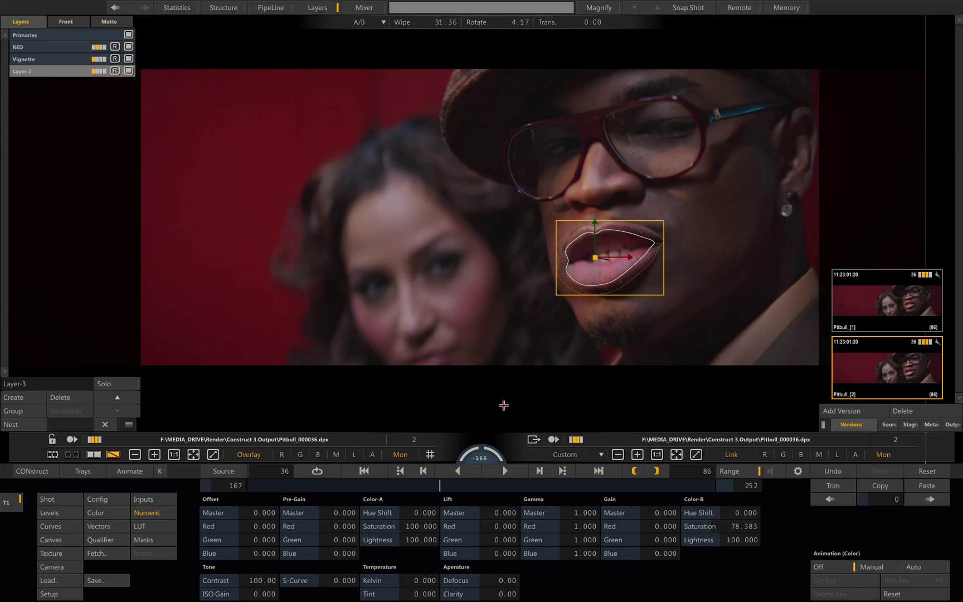
click(259, 455)
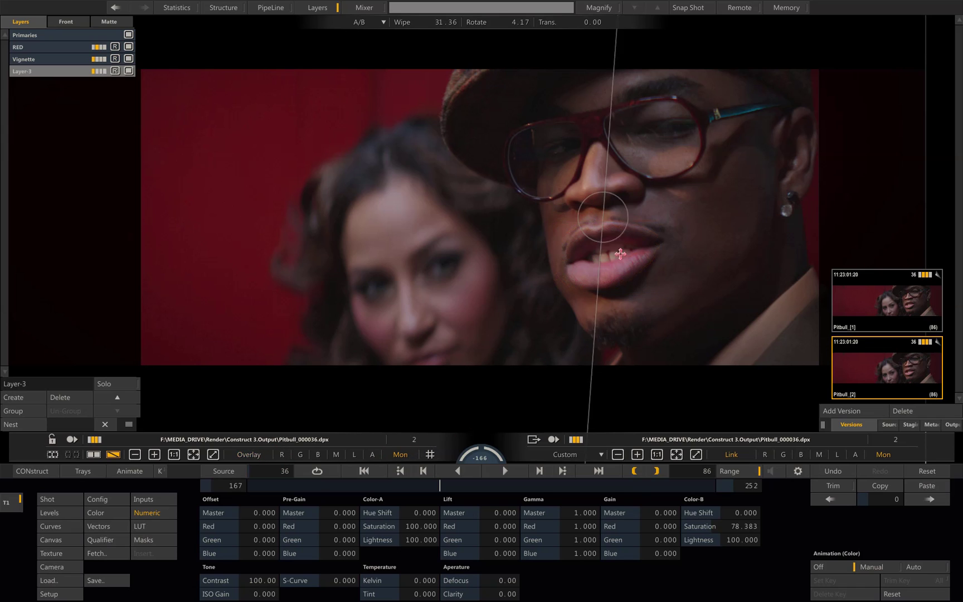
drag(602, 226, 637, 228)
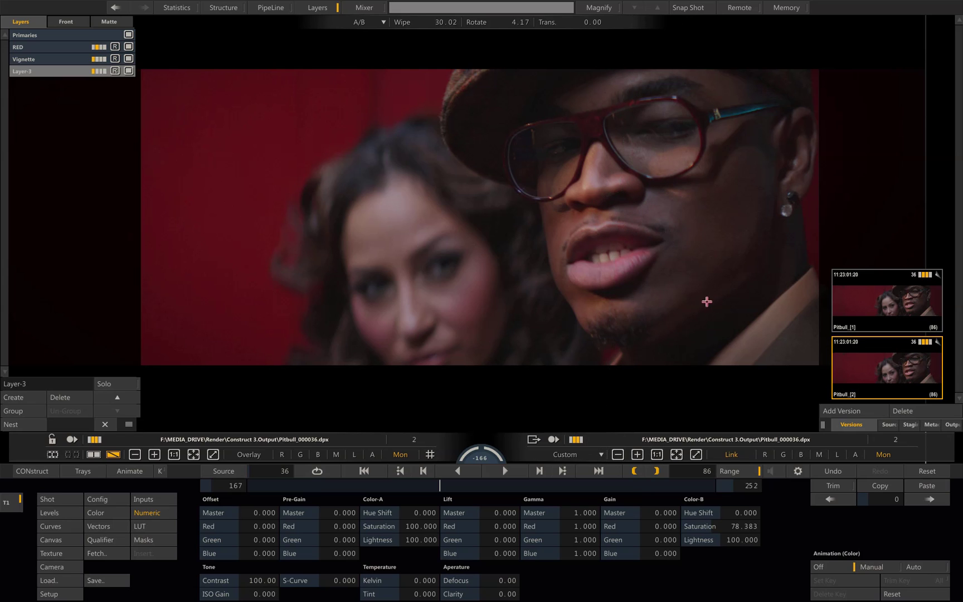
drag(709, 275, 692, 241)
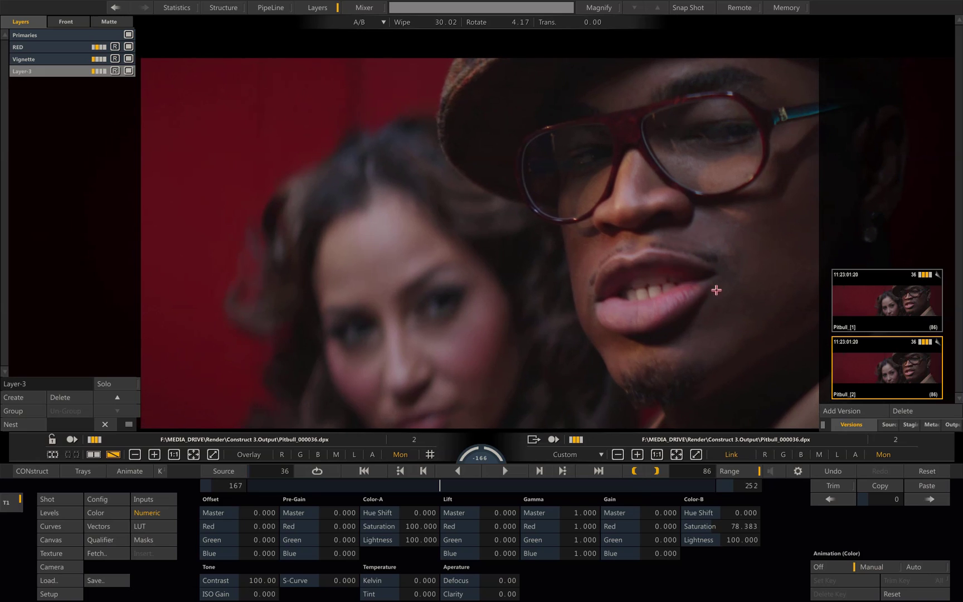
drag(712, 288, 627, 286)
- Sweep the A/B wipe across the lips and face to check the 0.738 gamma result
mouse_move(563, 243)
mouse_down()
mouse_move(580, 243)
mouse_move(564, 243)
mouse_up()
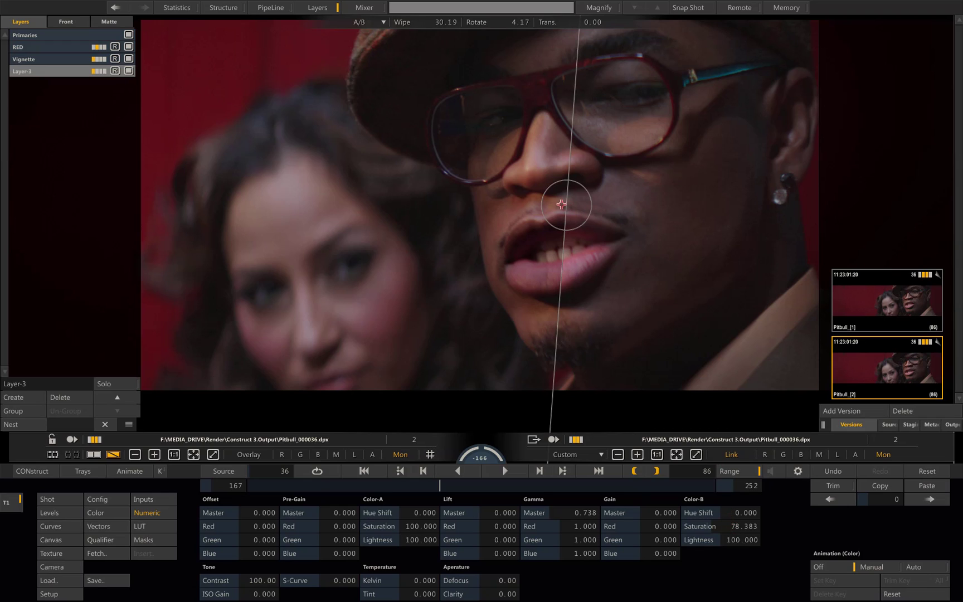
drag(567, 204, 659, 195)
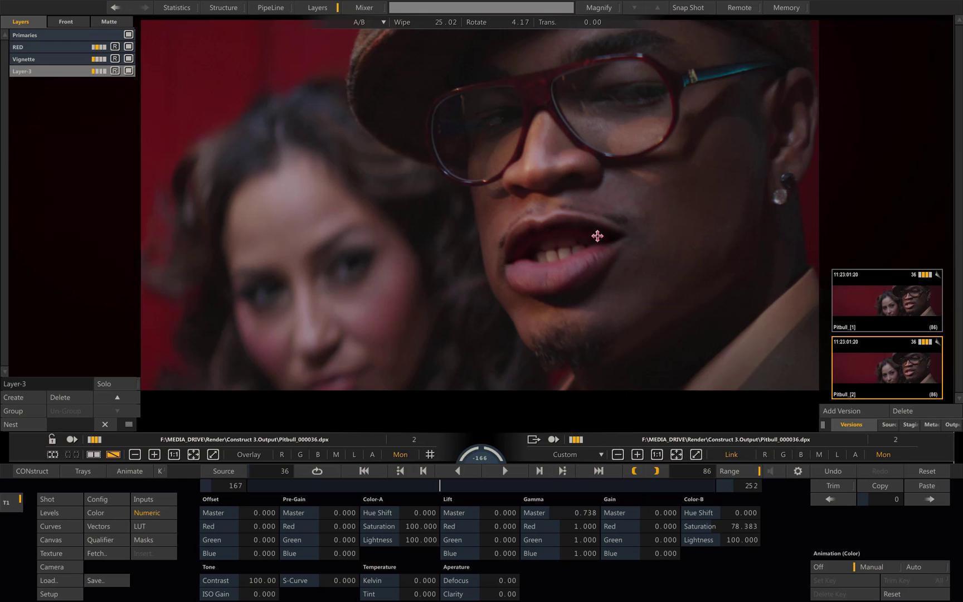
drag(601, 233, 611, 234)
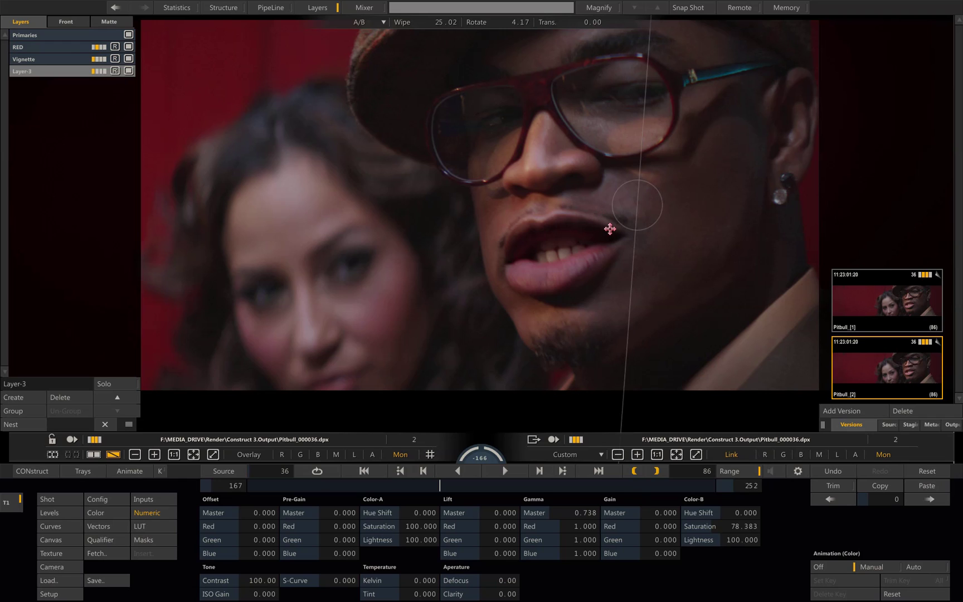
scroll(603, 220, down, 3)
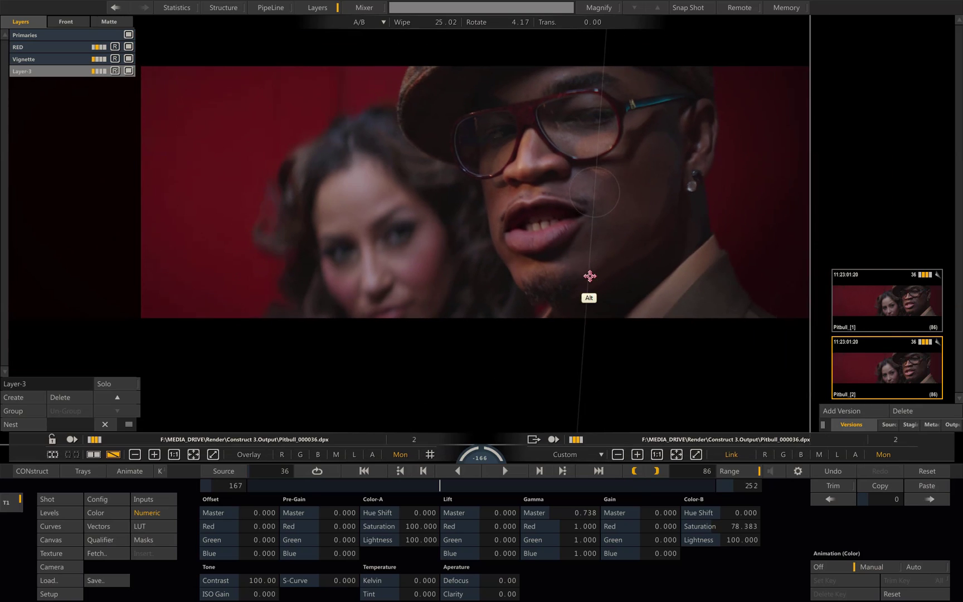
drag(540, 254, 572, 270)
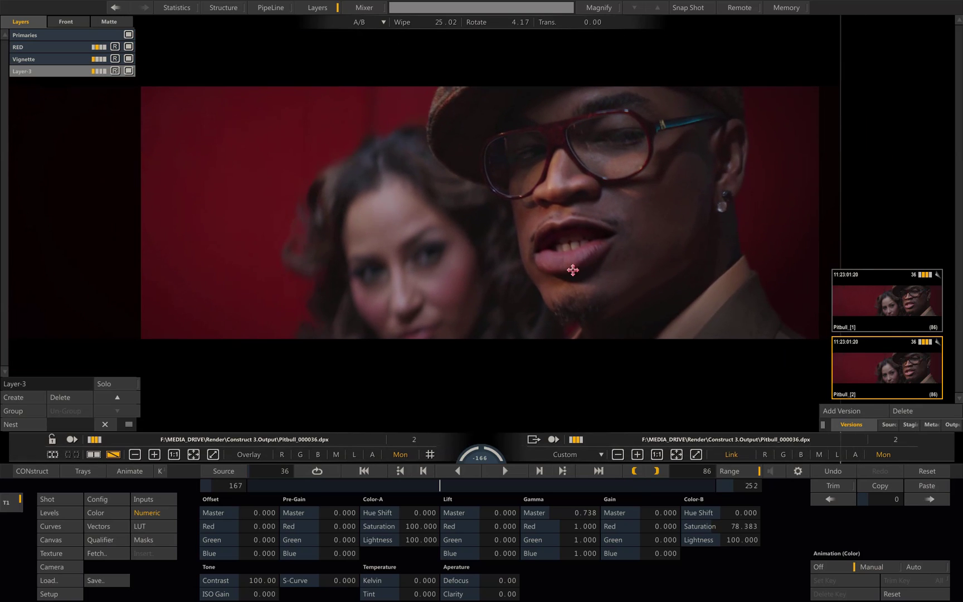
- Leave A/B mode with Ctrl+W and scrub back to frame 1 to check the tracked mask
key(ctrl+w)
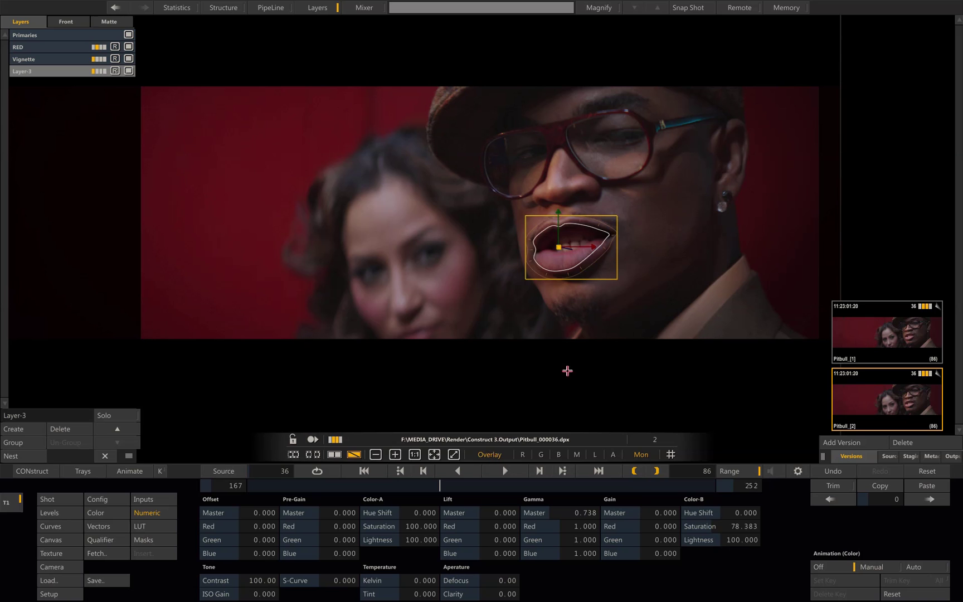
drag(439, 484, 237, 502)
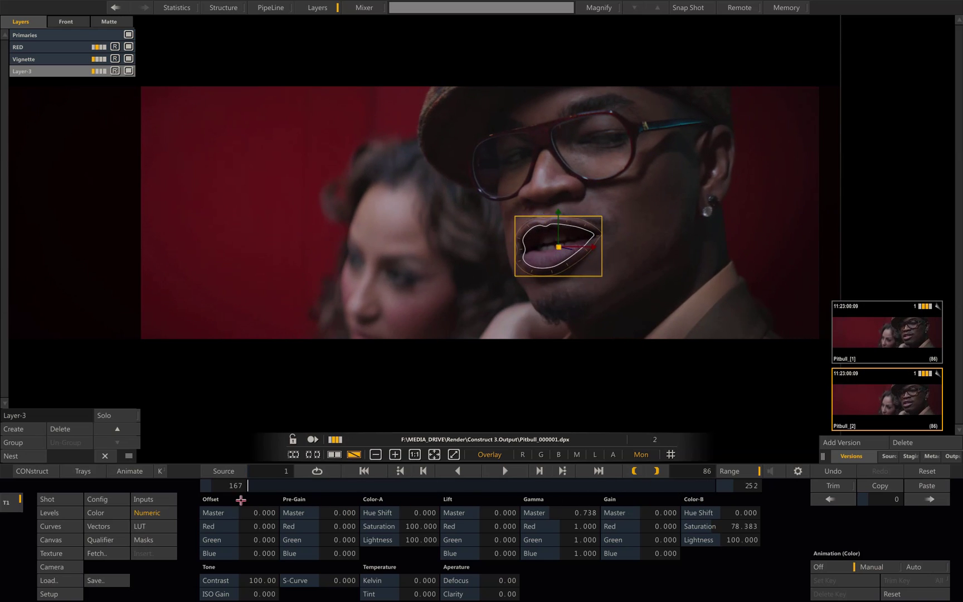